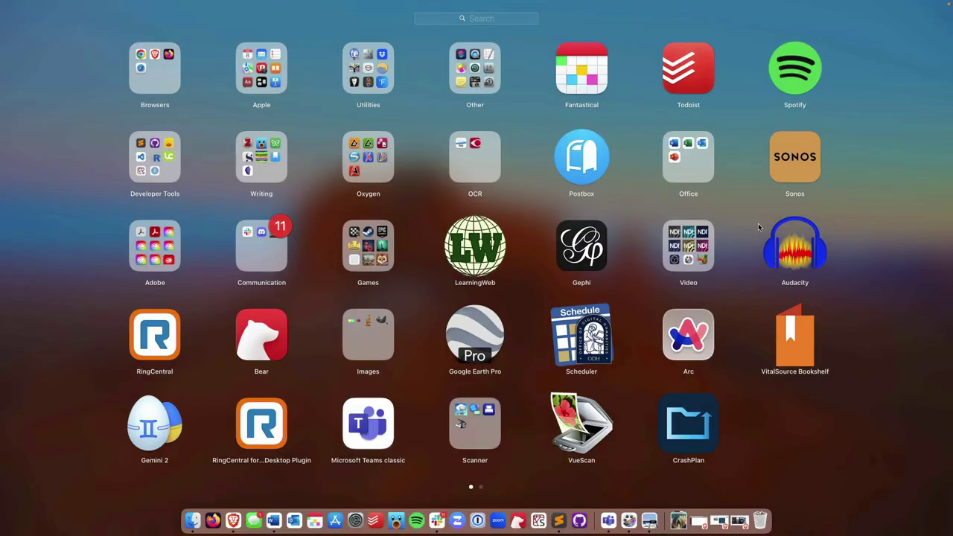
# - Open Self Service and search its software catalogue for VLC
pyautogui.write('sel')
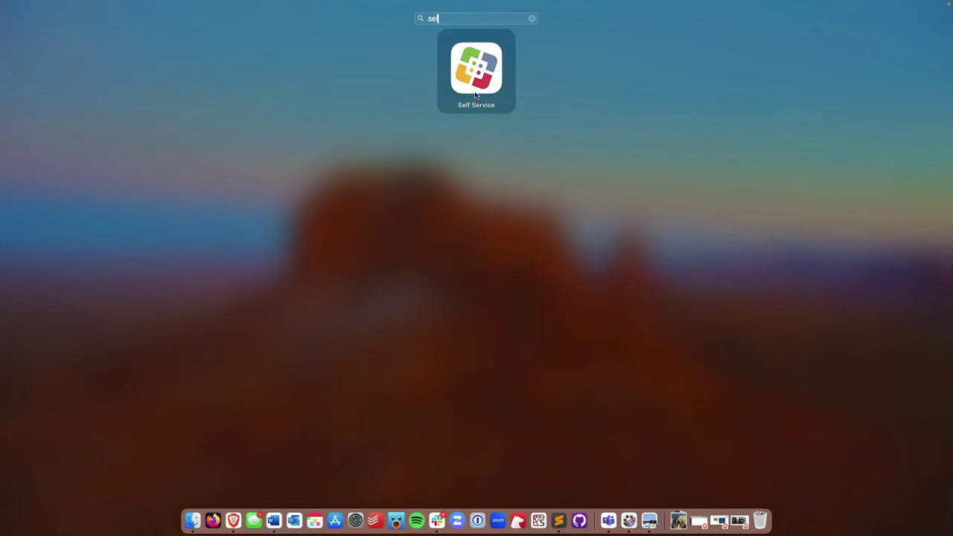
pyautogui.click(476, 94)
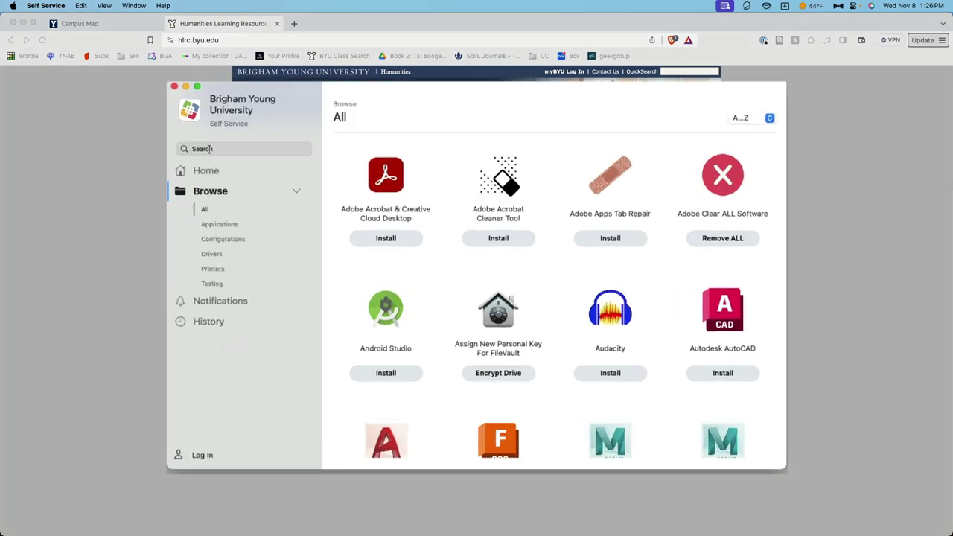
pyautogui.click(209, 149)
pyautogui.write('vlc')
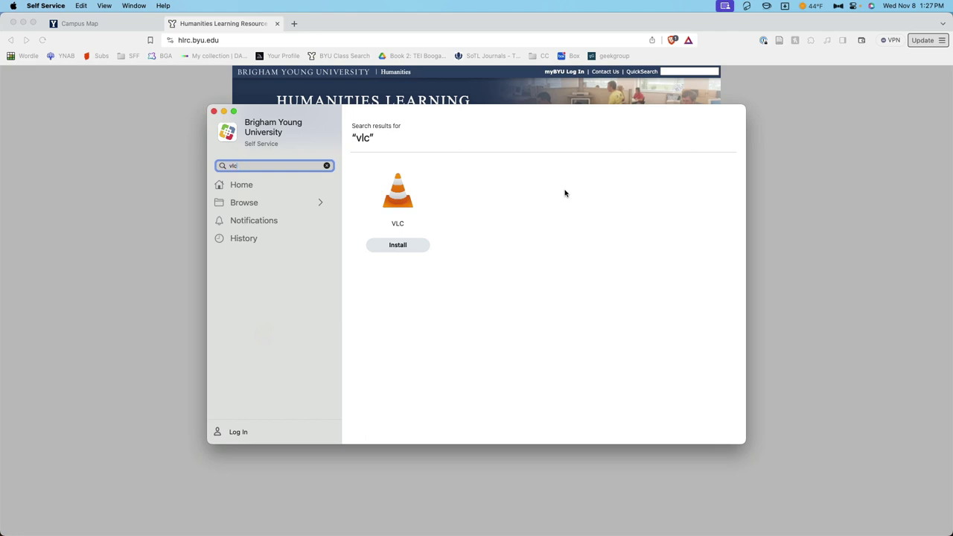
# - Create a new folder on the desktop and name it frames
pyautogui.click(889, 198)
pyautogui.press('F11')
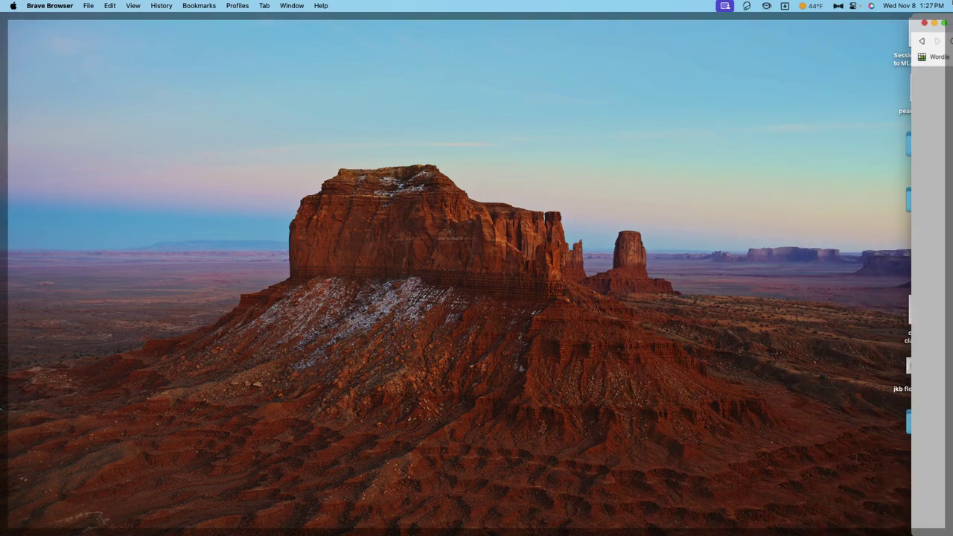
pyautogui.rightClick(712, 209)
pyautogui.click(720, 214)
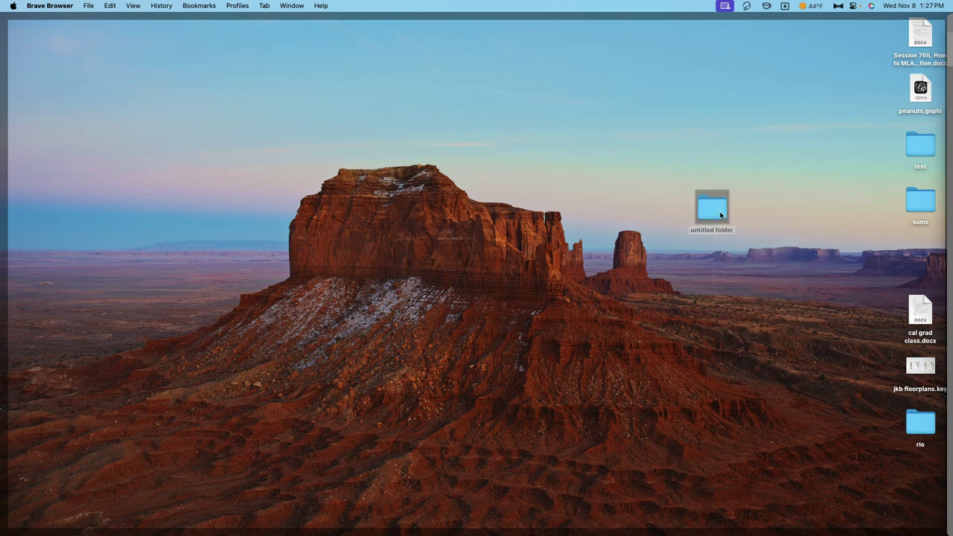
pyautogui.press('F11')
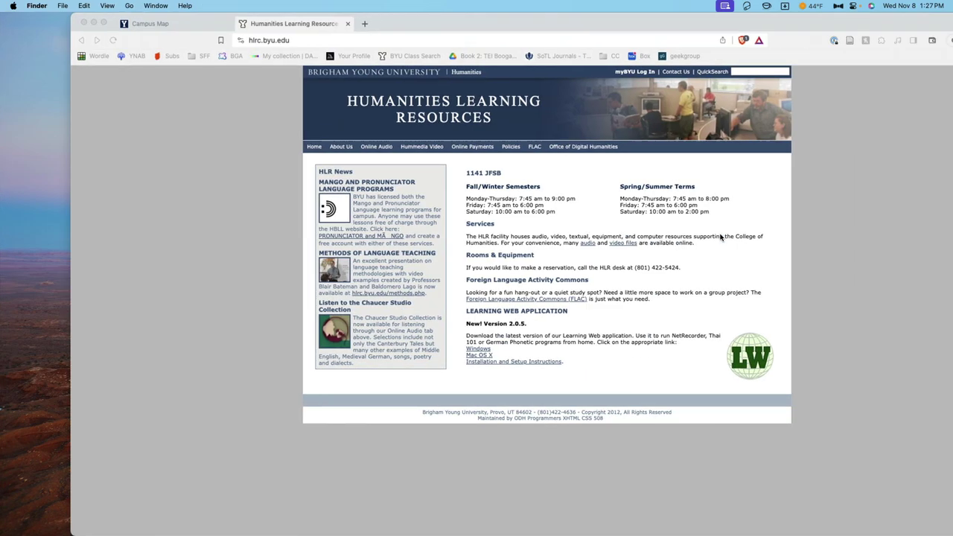
pyautogui.press('F11')
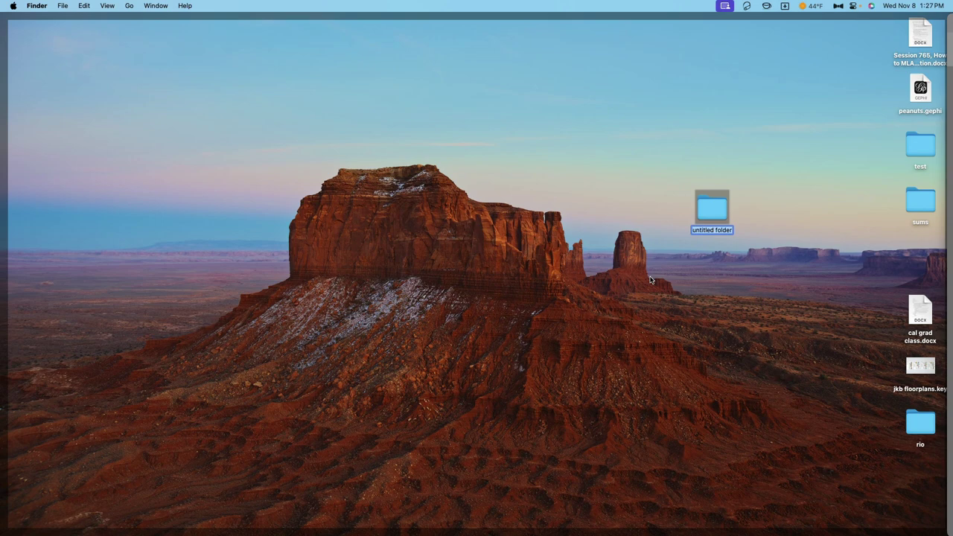
pyautogui.press('BackSpace')
pyautogui.write('frames')
pyautogui.press('Return')
# - Launch VLC media player and enlarge its window
pyautogui.press('F4')
pyautogui.write('vlc')
pyautogui.press('Return')
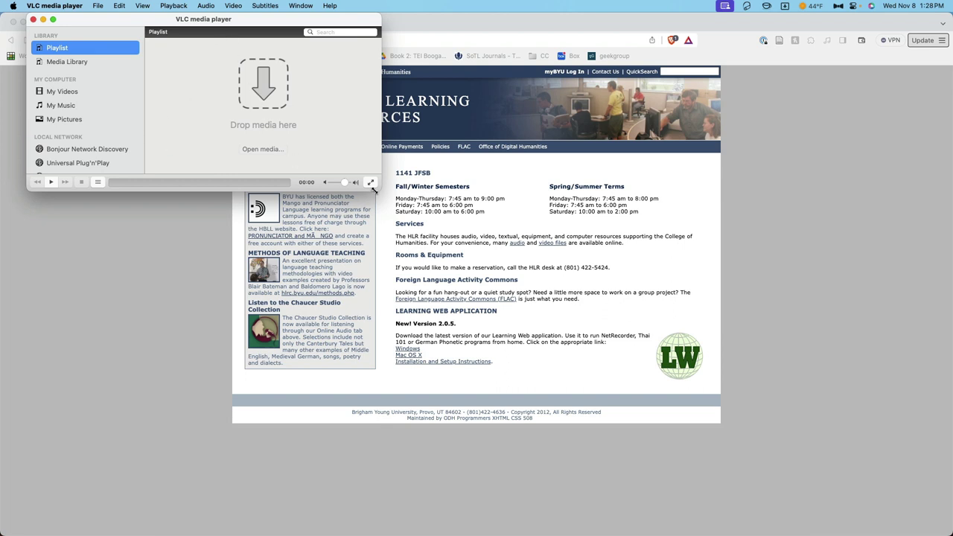
pyautogui.moveTo(375, 191); pyautogui.dragTo(457, 355)
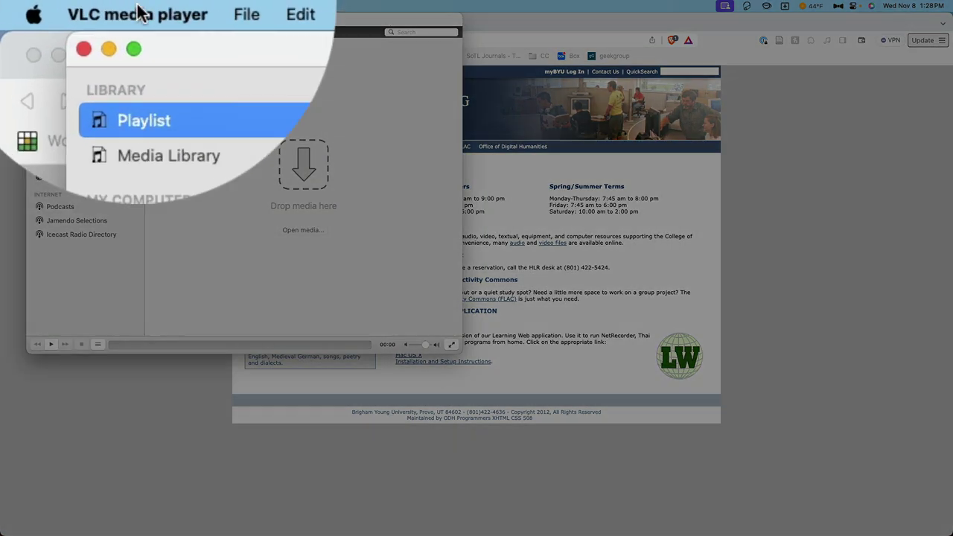
# - Open VLC's preferences and switch them to show all advanced settings
pyautogui.click(136, 13)
pyautogui.moveTo(197, 147)
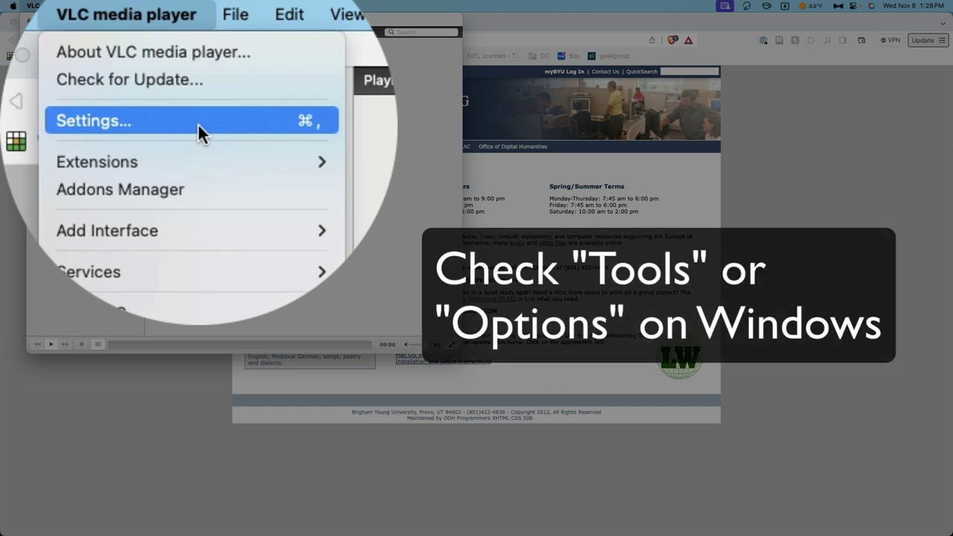
pyautogui.click(198, 122)
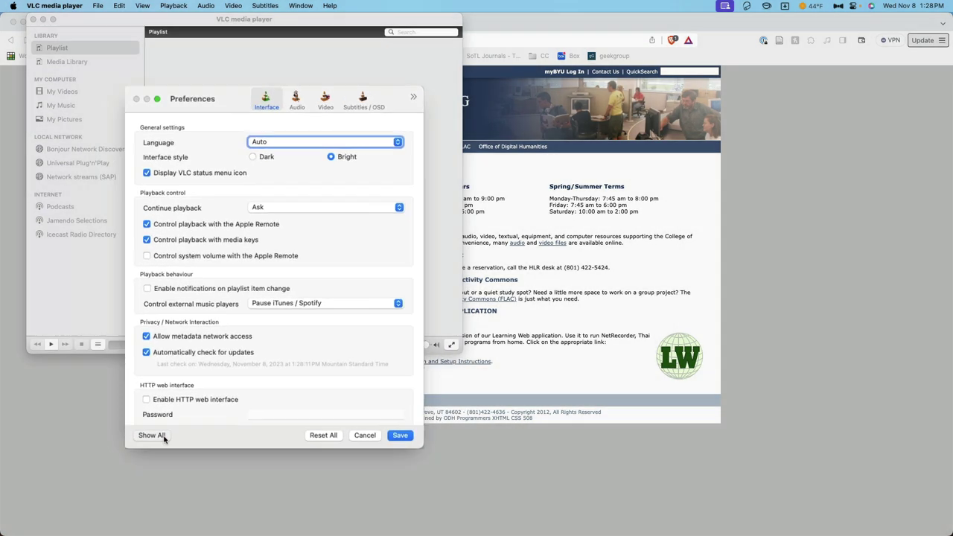
pyautogui.click(125, 495)
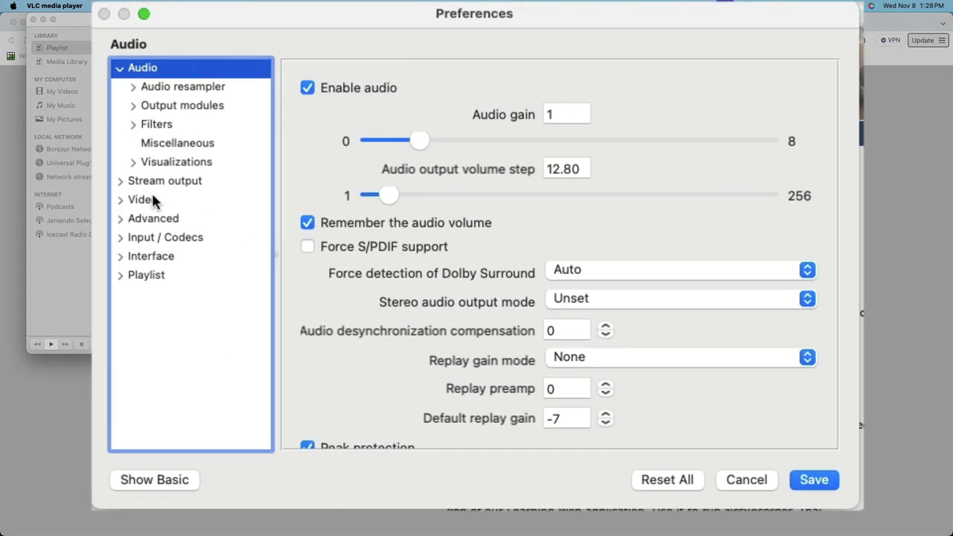
# - Enable the Scene video filter among the video filter modules
pyautogui.click(161, 199)
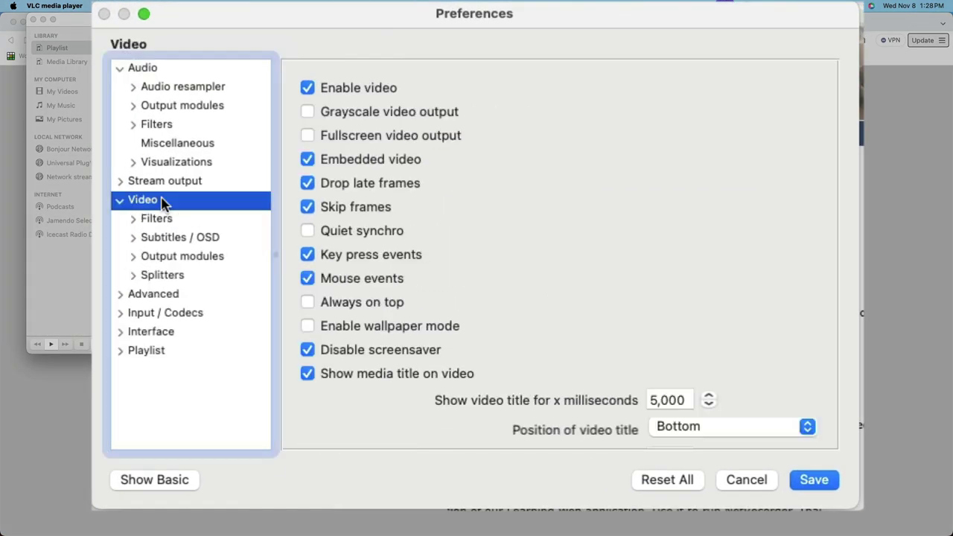
pyautogui.click(216, 218)
pyautogui.scroll(-1, 543, 314)
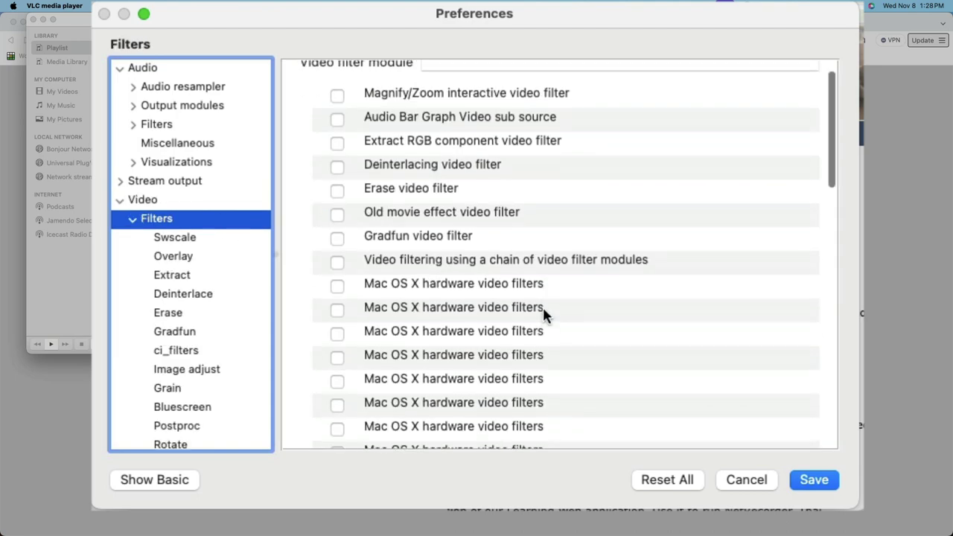
pyautogui.scroll(-20, 543, 313)
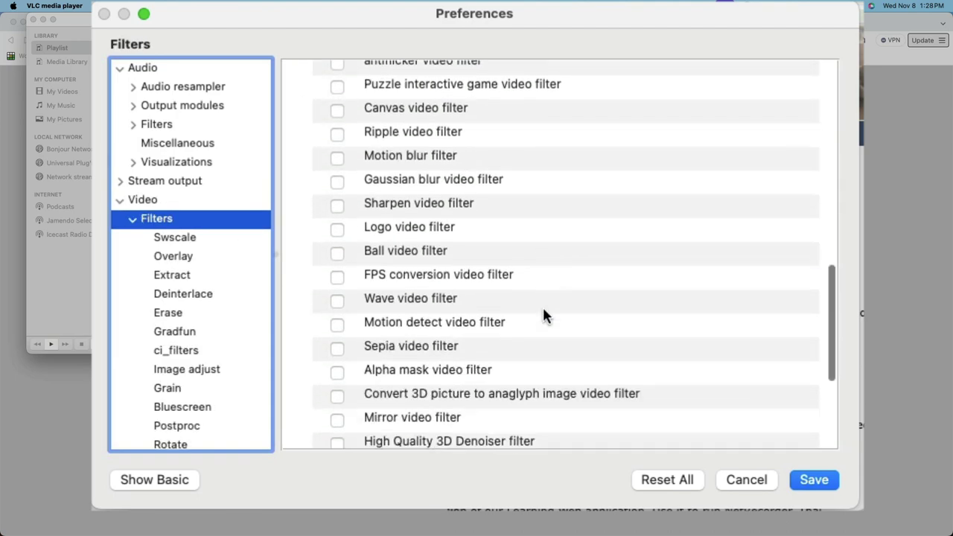
pyautogui.scroll(-5, 543, 316)
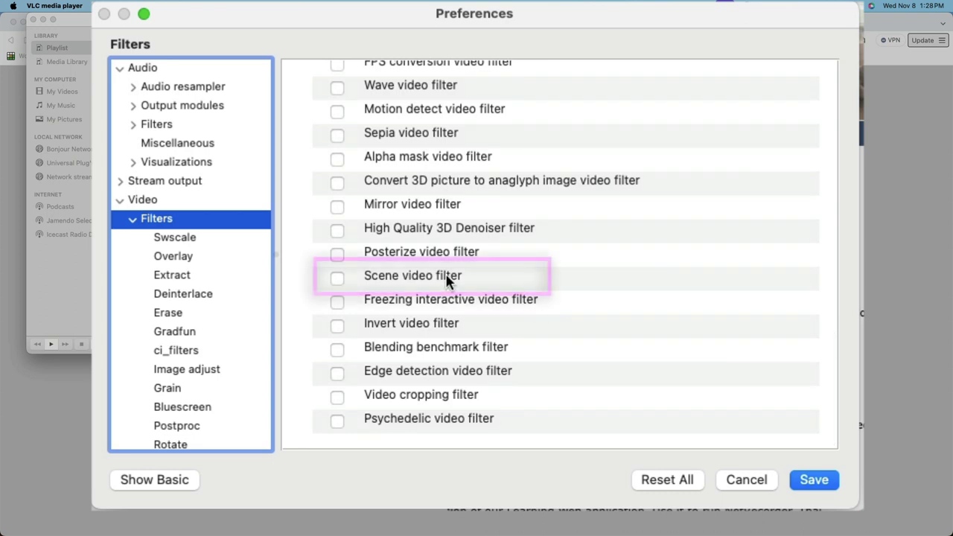
pyautogui.click(337, 278)
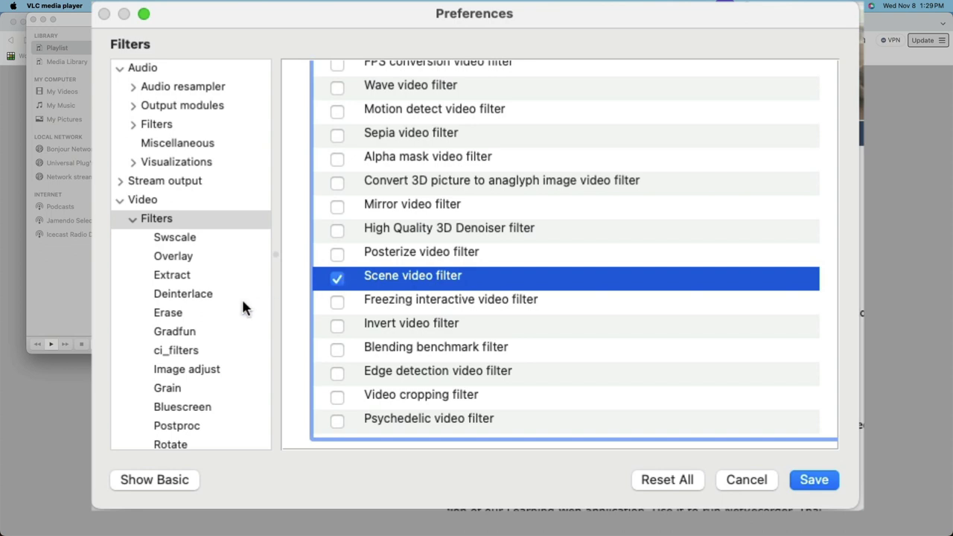
# - Open the Scene filter's own settings and set the recording ratio to 60
pyautogui.scroll(-10, 243, 283)
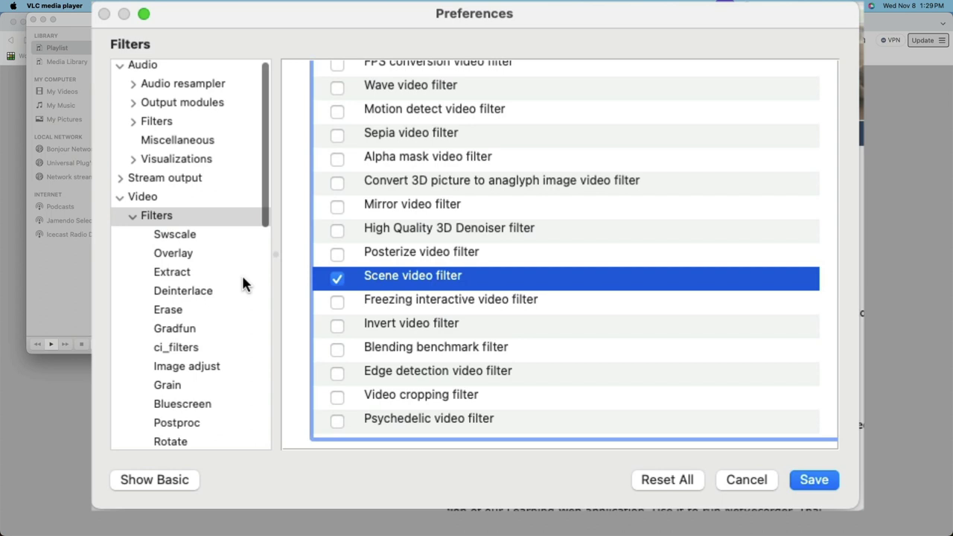
pyautogui.scroll(-8, 243, 284)
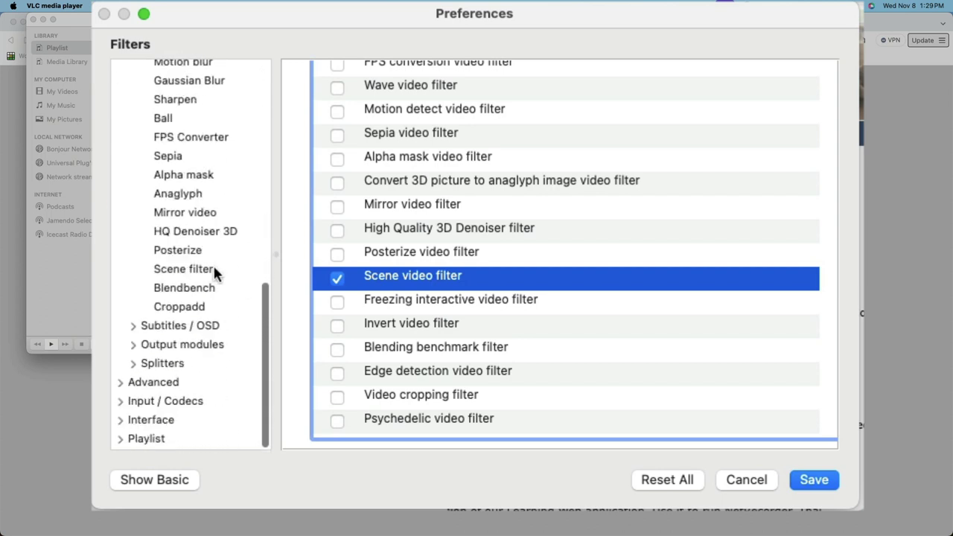
pyautogui.click(211, 274)
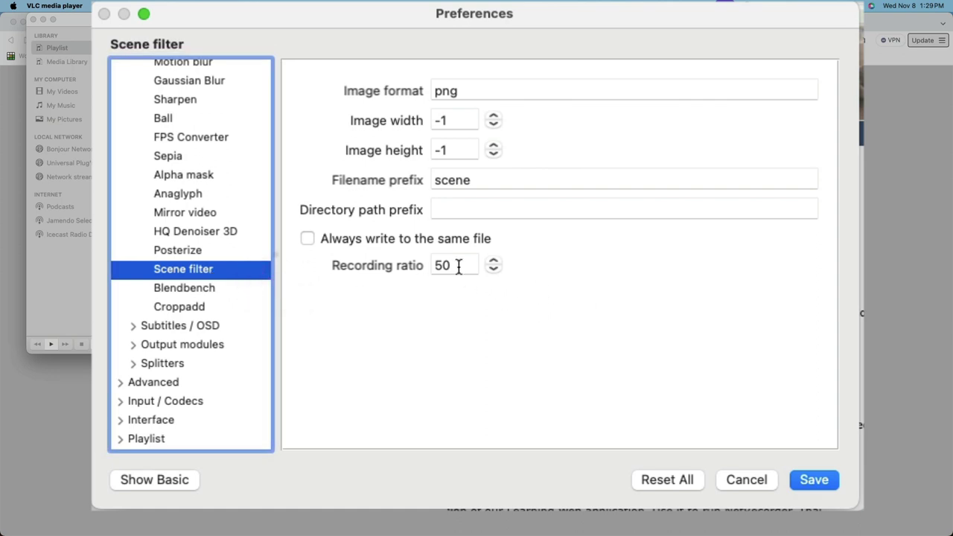
pyautogui.moveTo(457, 267); pyautogui.dragTo(435, 271)
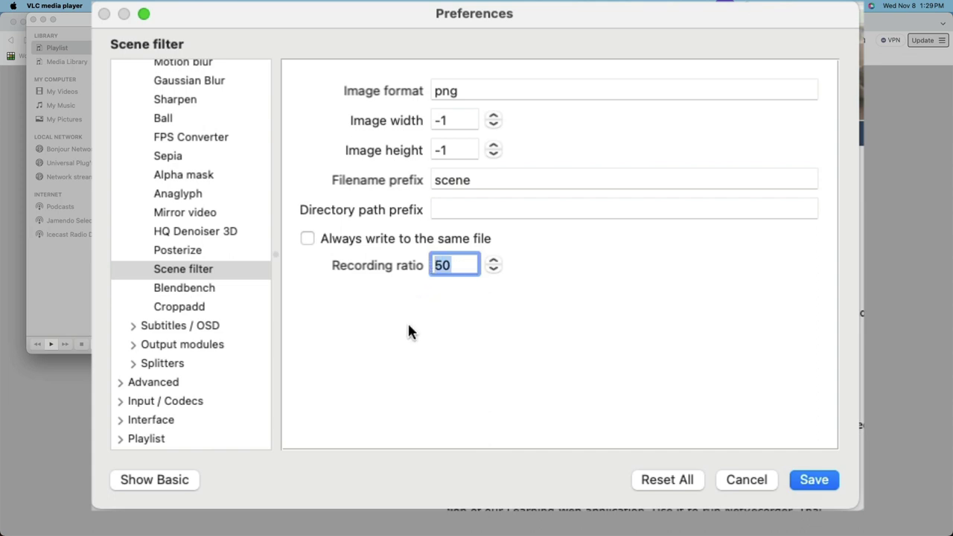
pyautogui.write('60')
# - Show the info for the desktop frames folder and copy its location as a pathname
pyautogui.click(632, 206)
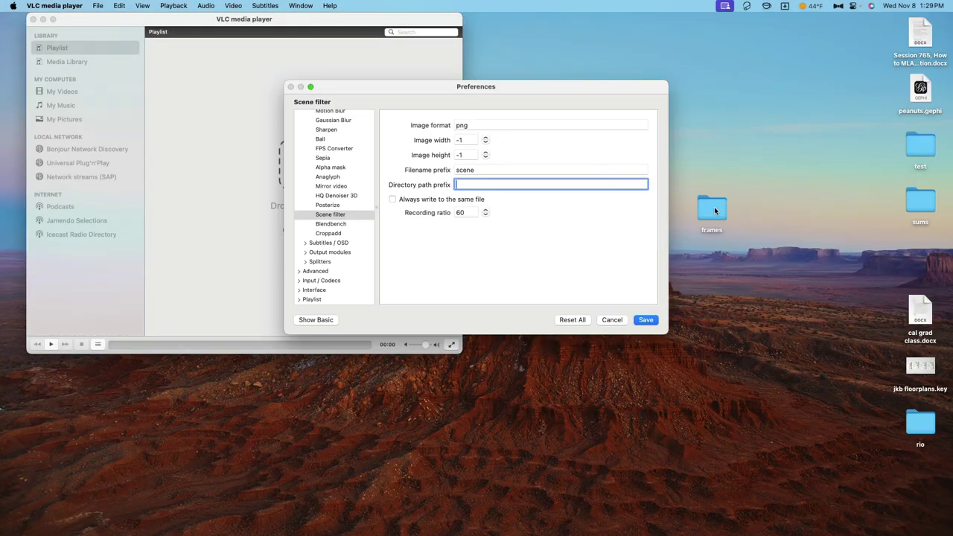
pyautogui.rightClick(715, 206)
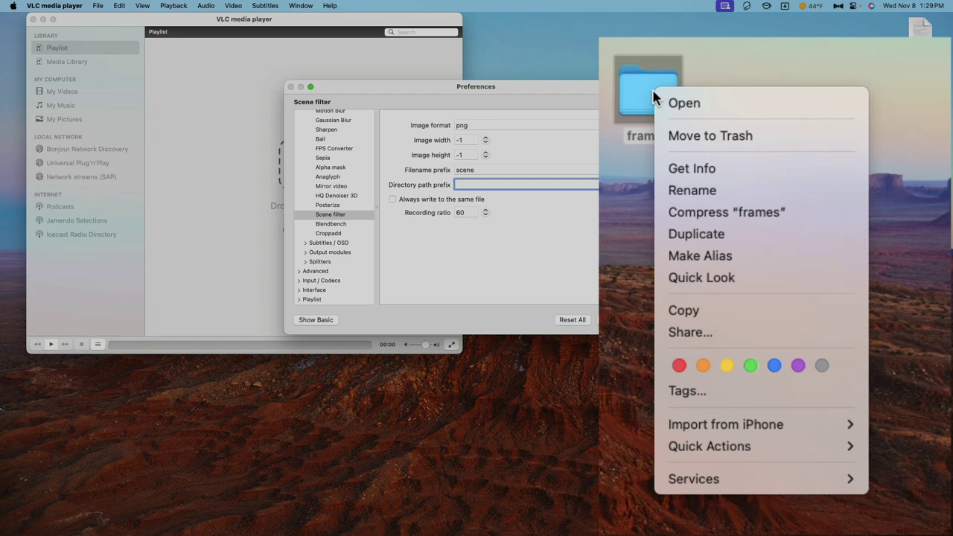
pyautogui.click(702, 168)
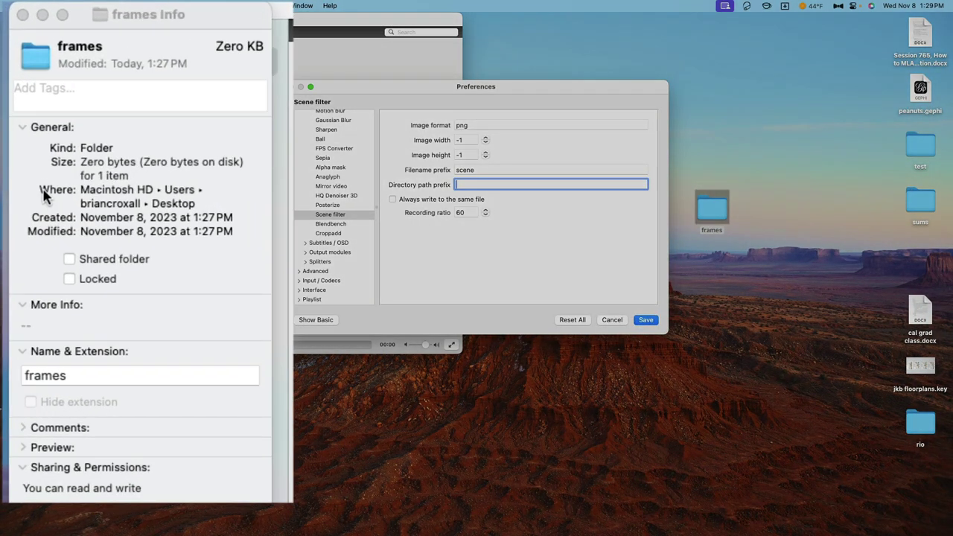
pyautogui.rightClick(159, 191)
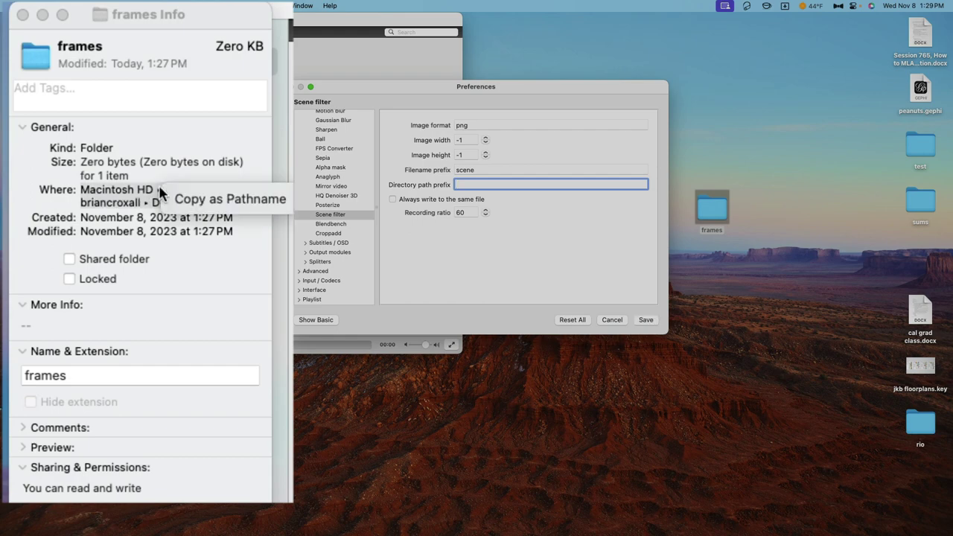
pyautogui.click(237, 201)
# - Set the Scene filter's directory path prefix to the copied Desktop path followed by /frames, and save the preferences
pyautogui.click(462, 184)
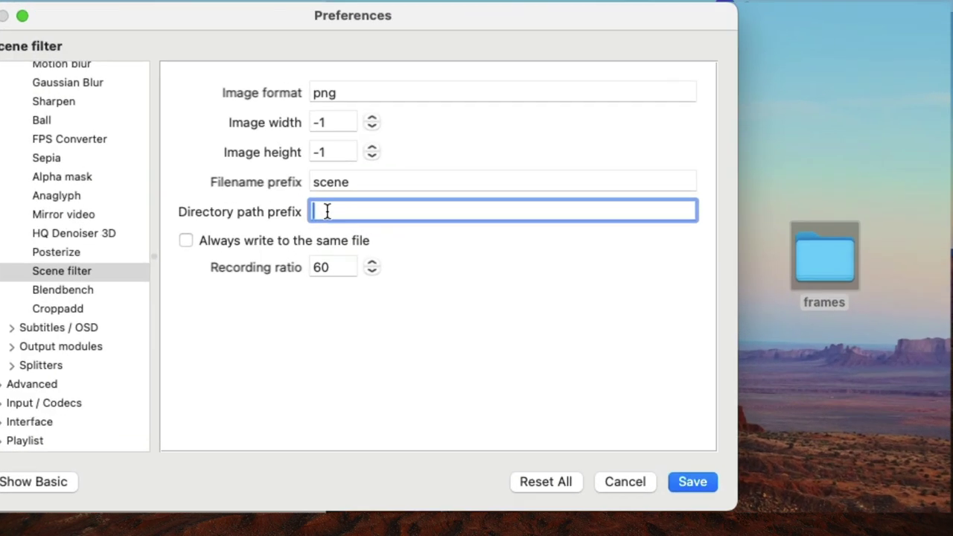
pyautogui.write('/Users/briancroxall/Desktop')
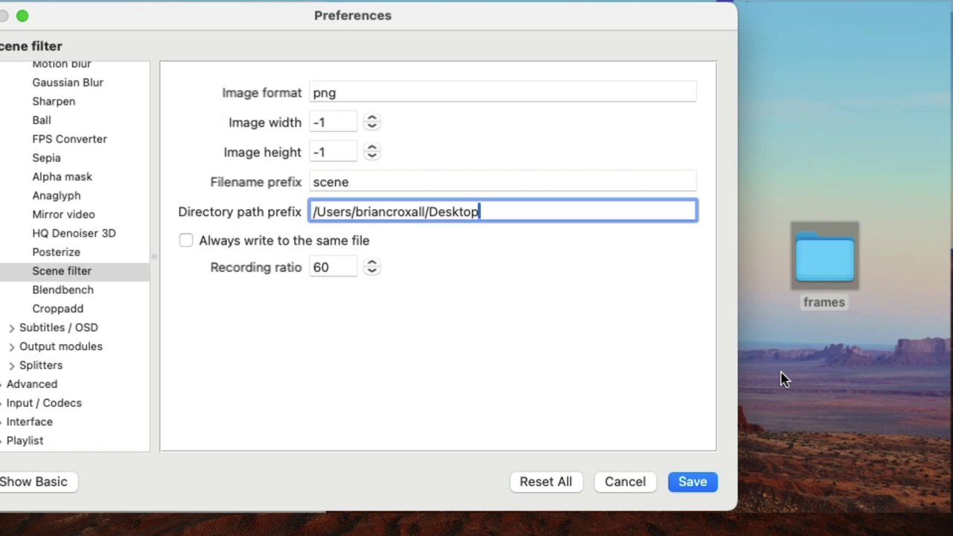
pyautogui.write('/frames')
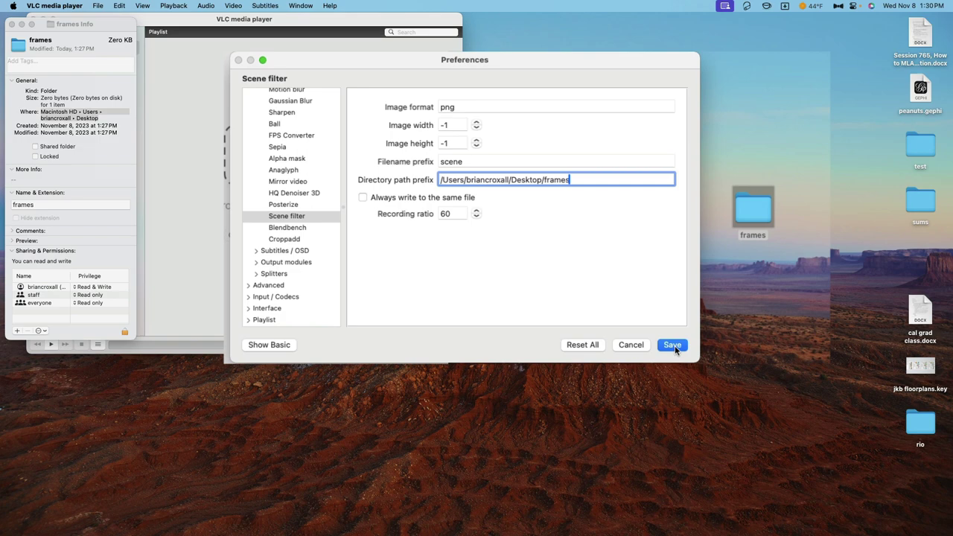
pyautogui.click(692, 483)
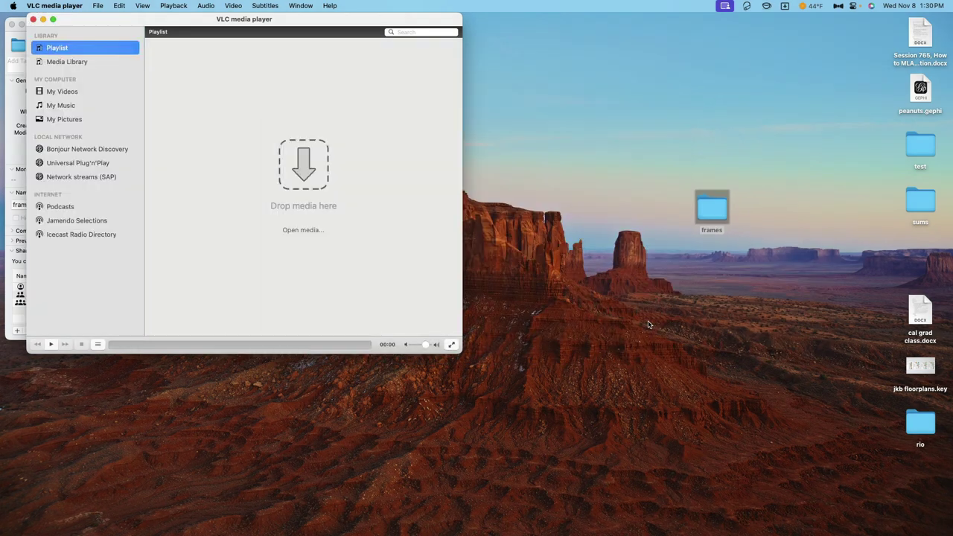
# - Quit and restart VLC, and load the RIO_2 DVD from the desktop to play it
pyautogui.press('super+q')
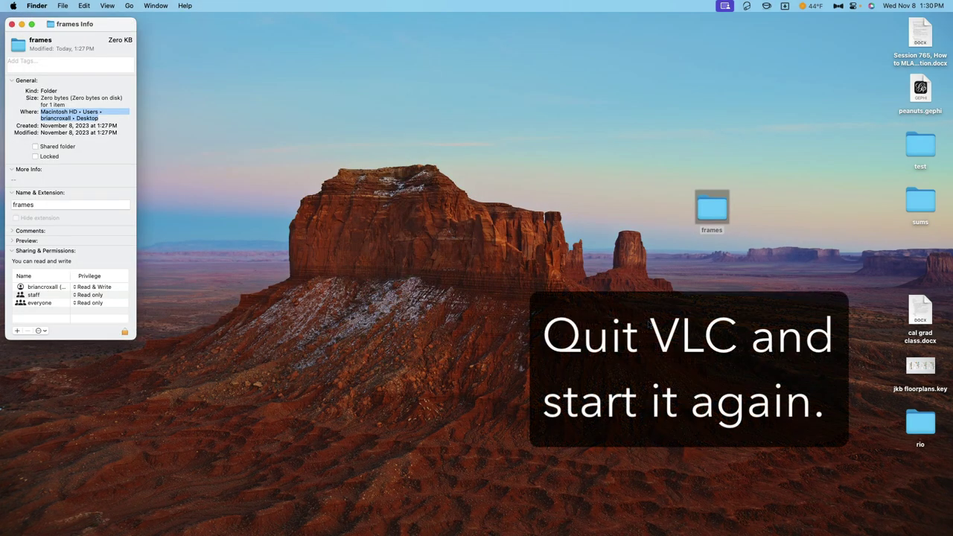
pyautogui.press('F4')
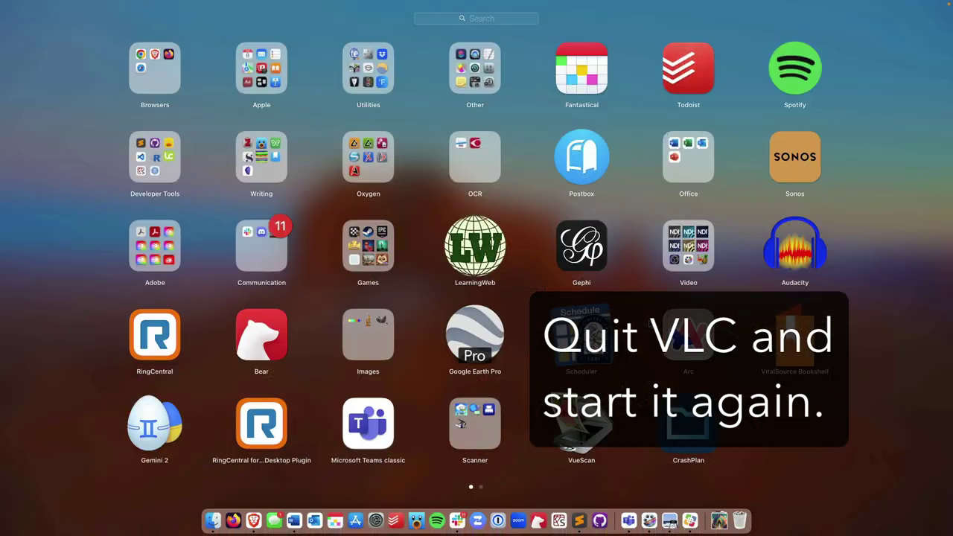
pyautogui.write('vlc')
pyautogui.press('Return')
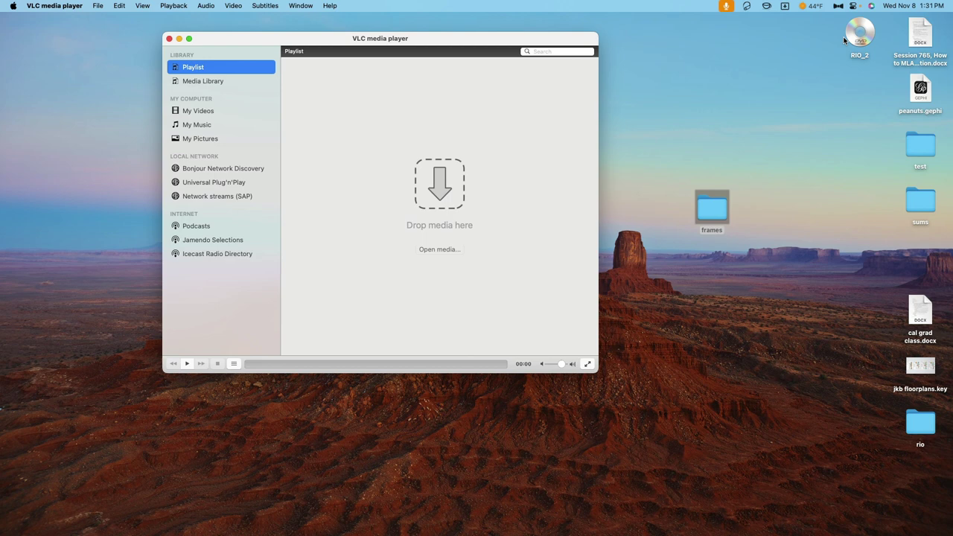
pyautogui.moveTo(848, 39); pyautogui.dragTo(430, 203)
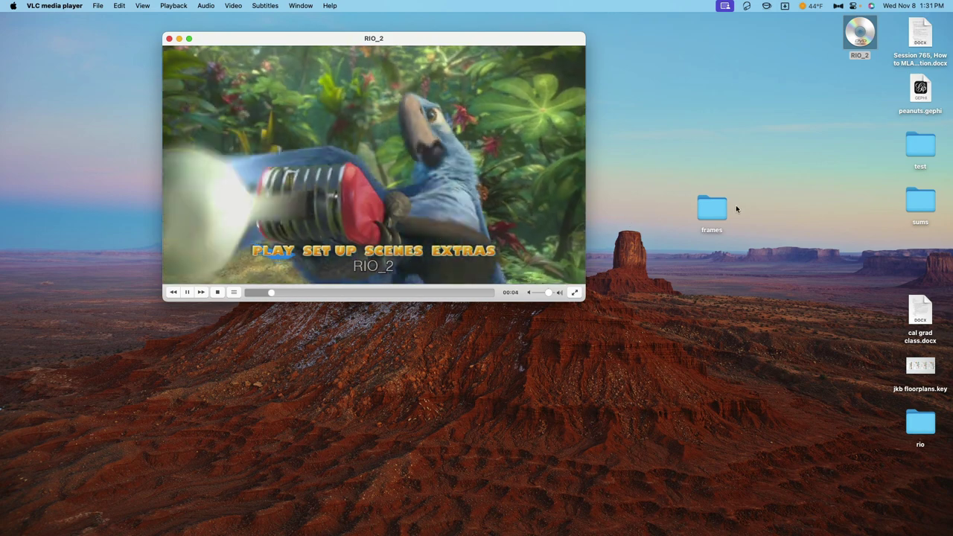
# - Open the desktop frames folder, move its window clear of the video, and preview scene00001.png
pyautogui.doubleClick(712, 212)
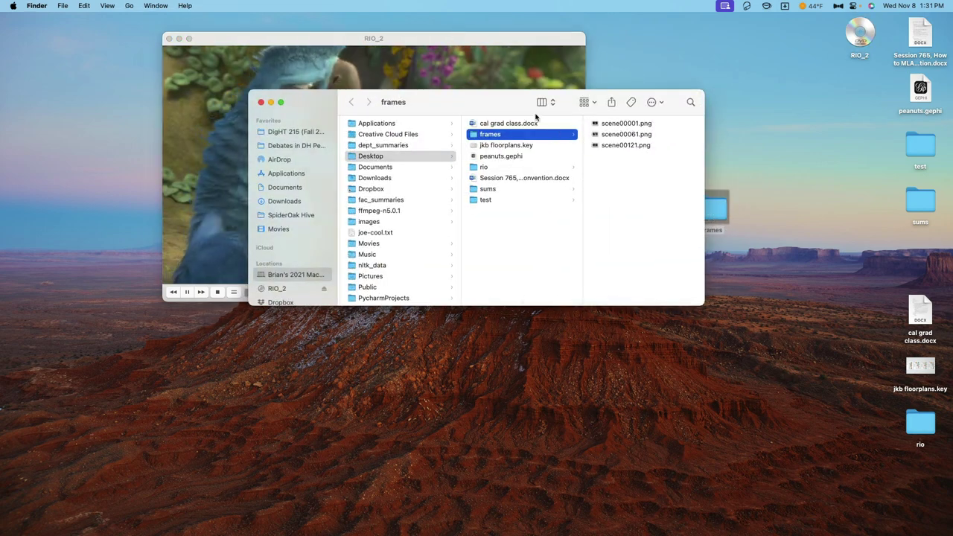
pyautogui.moveTo(522, 157); pyautogui.dragTo(662, 330)
pyautogui.click(803, 348)
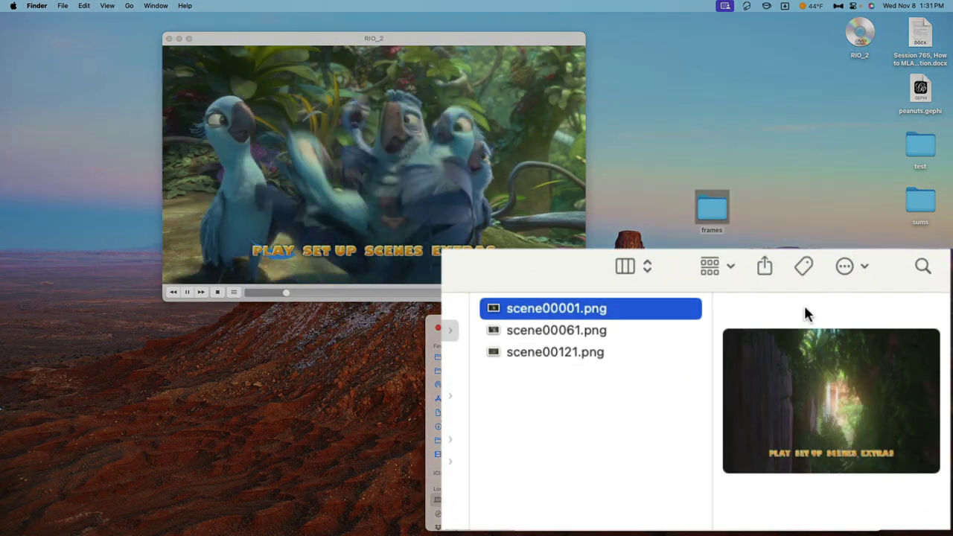
# - Preview the exported menu frames down to scene00241.png, and start the movie with PLAY in the DVD menu
pyautogui.press('Down')
pyautogui.press('Down')
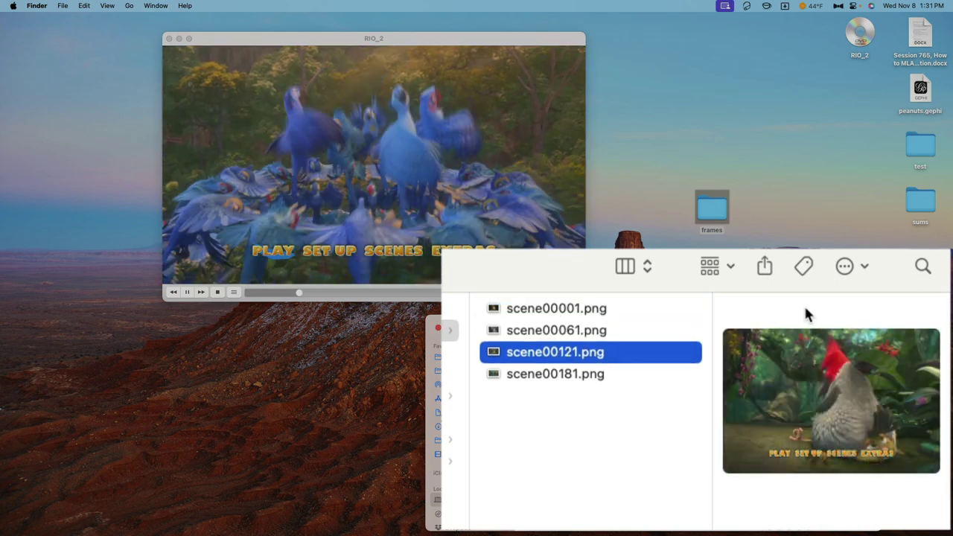
pyautogui.press('Down')
pyautogui.press('Down')
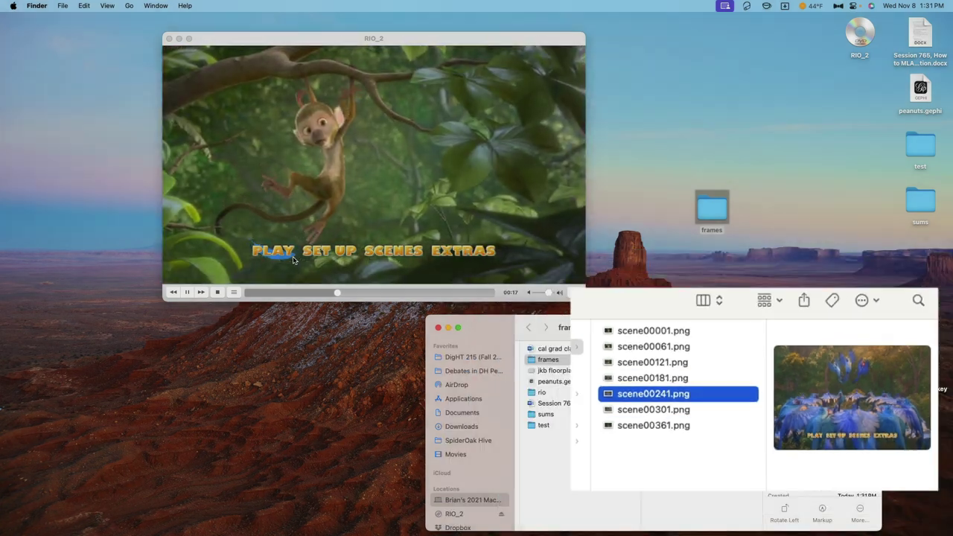
pyautogui.click(292, 259)
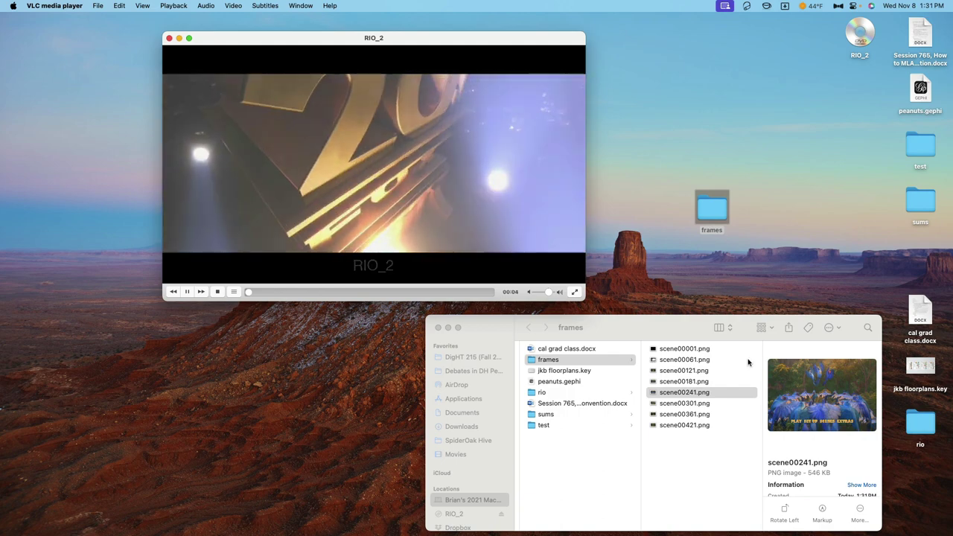
# - Preview the movie frames saved in the frames folder one by one, from scene00001.png through scene00301.png
pyautogui.click(715, 348)
pyautogui.click(714, 350)
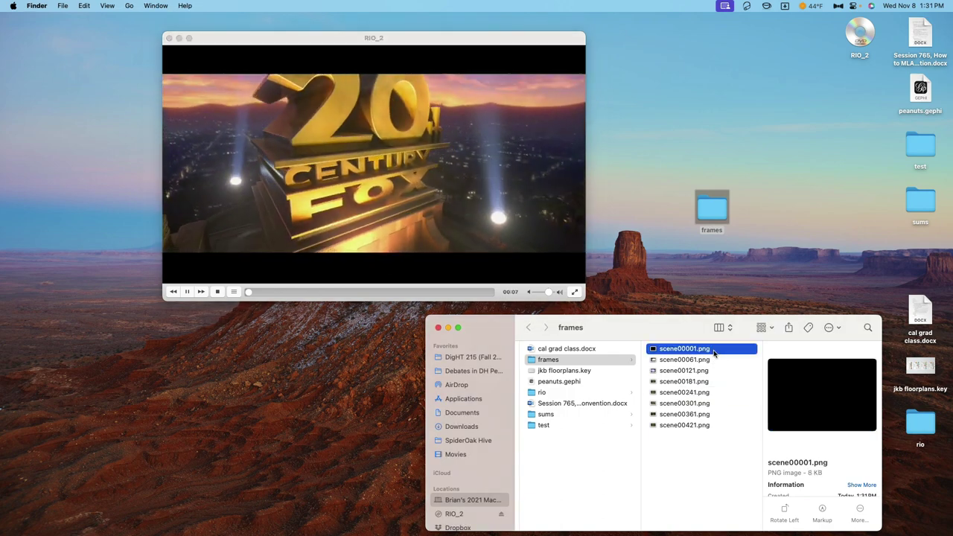
pyautogui.press('Down')
pyautogui.press('Down')
pyautogui.press('Down')
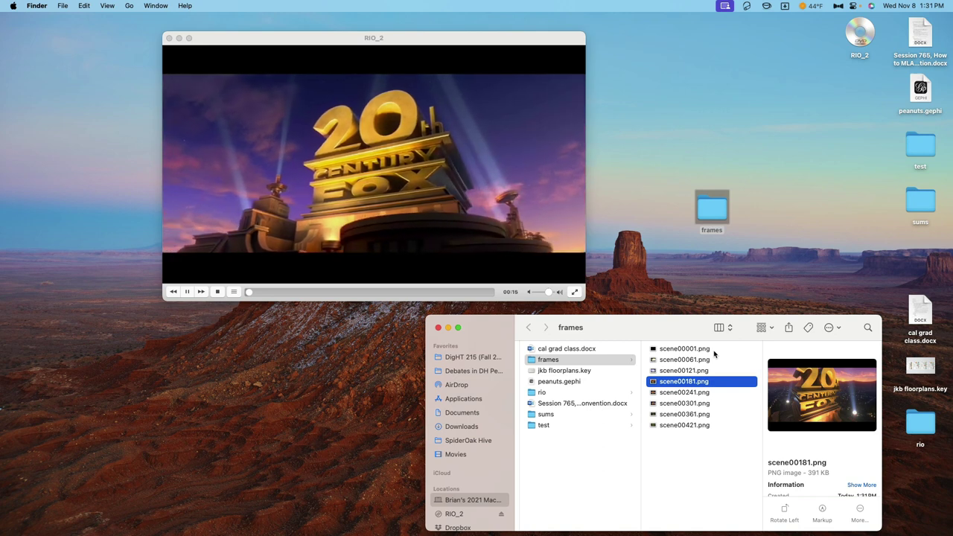
pyautogui.press('Down')
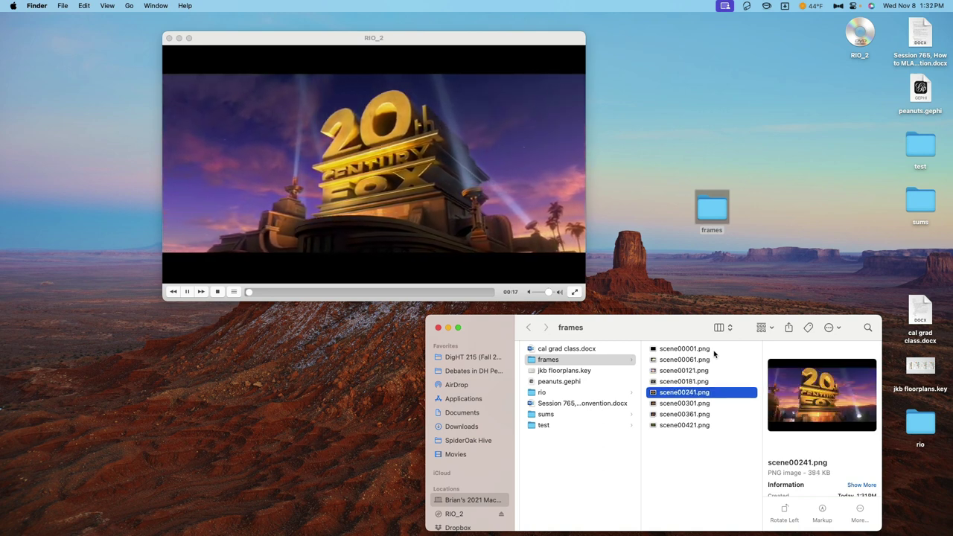
pyautogui.press('Down')
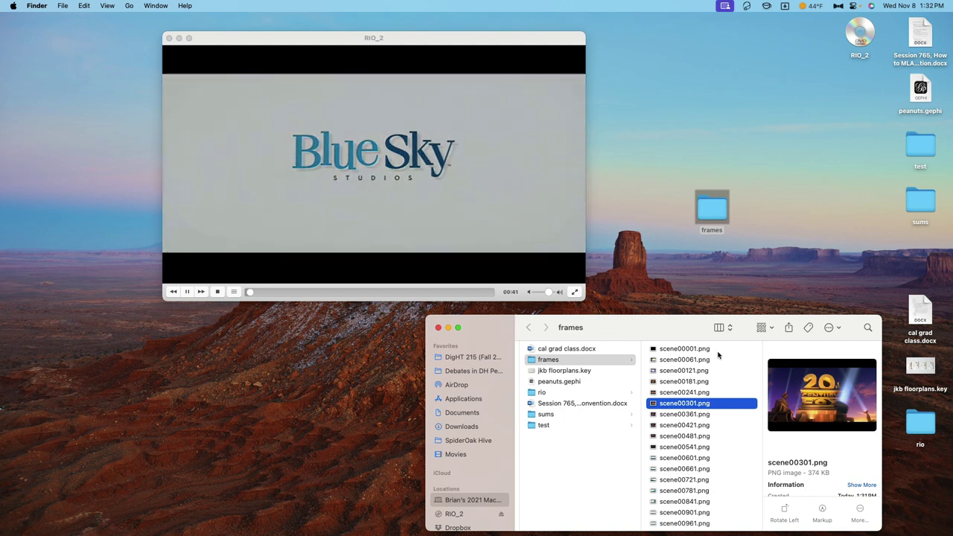
# - Continue previewing the exported movie frames in order, from scene00361.png through scene01081.png
pyautogui.scroll(-1, 721, 435)
pyautogui.press('Down')
pyautogui.press('Down')
pyautogui.press('Down')
pyautogui.press('Down')
pyautogui.press('Down')
pyautogui.press('Down')
pyautogui.press('Down')
pyautogui.press('Down')
pyautogui.press('Down')
pyautogui.press('Down')
pyautogui.press('Down')
pyautogui.press('Down')
pyautogui.press('Down')
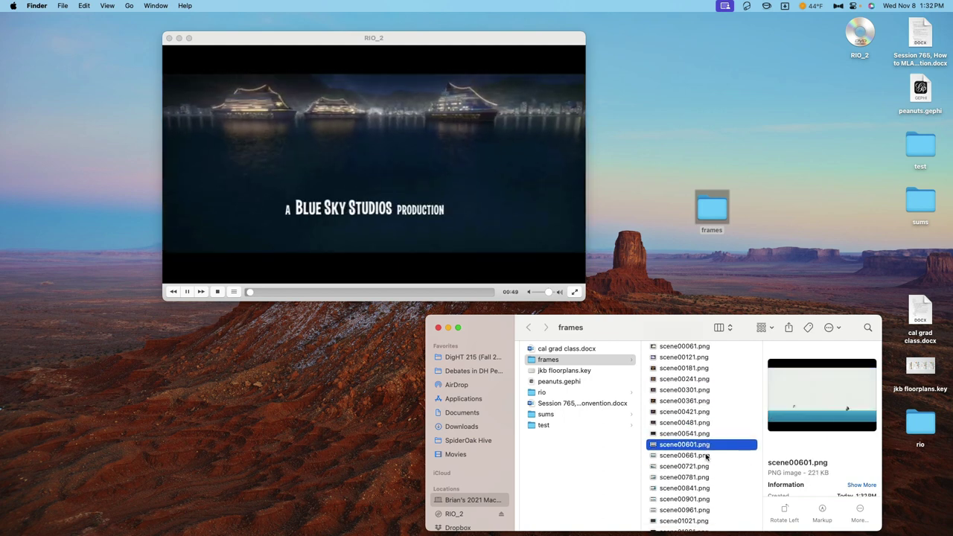
# - Preview the recent frames scene01201.png and scene01261.png, and lower the volume of the playing movie
pyautogui.scroll(-1, 705, 491)
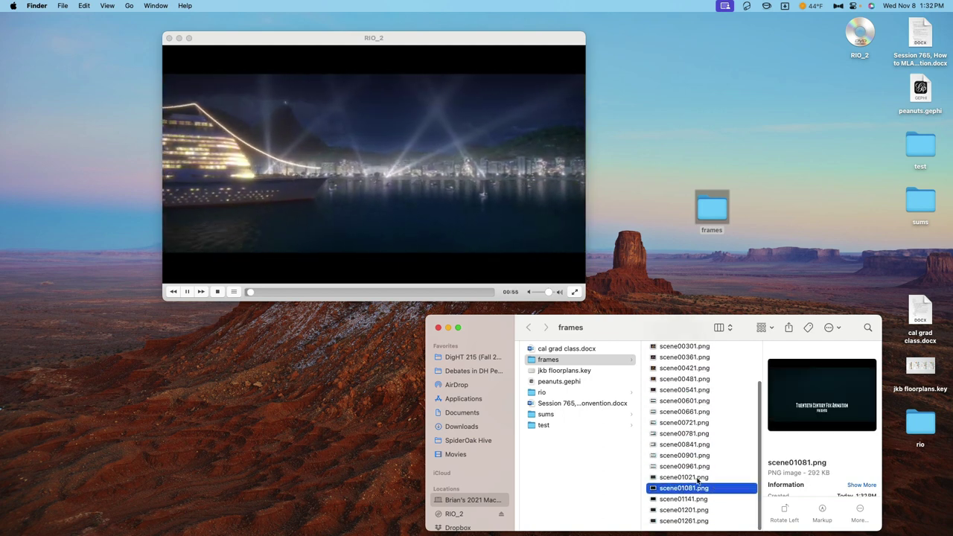
pyautogui.click(706, 510)
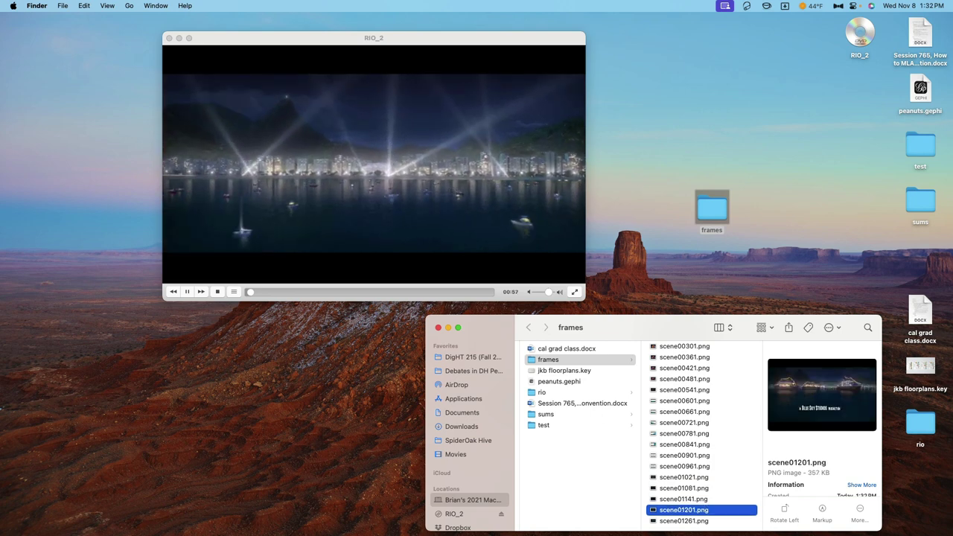
pyautogui.click(702, 521)
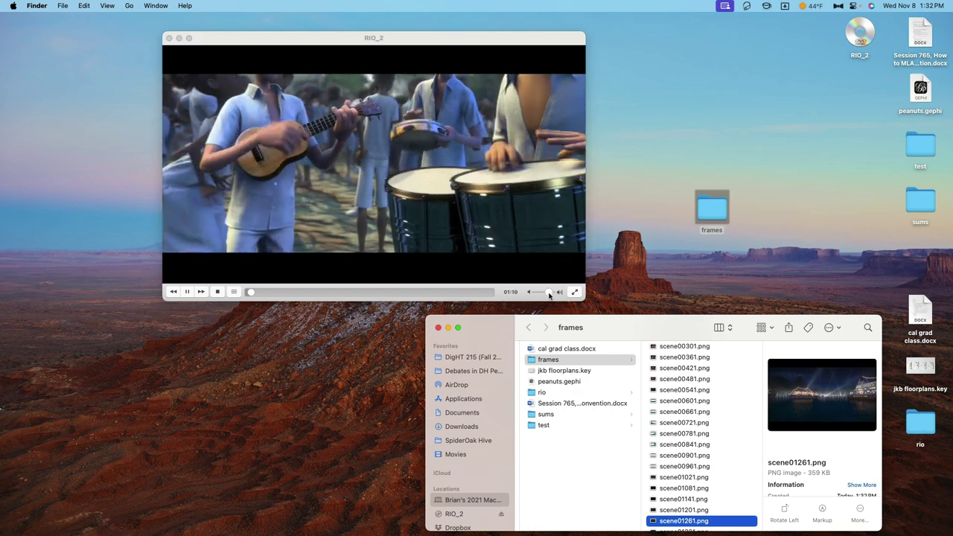
pyautogui.click(574, 292)
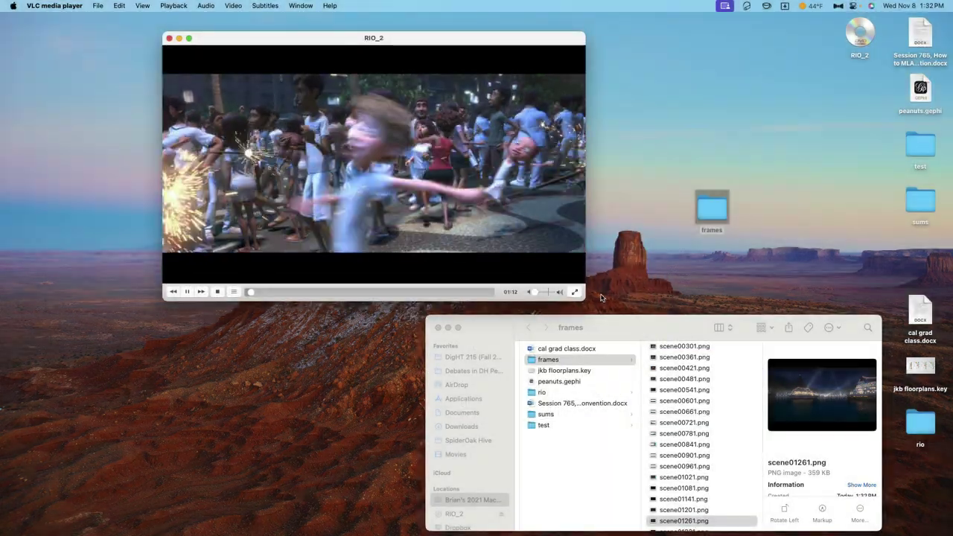